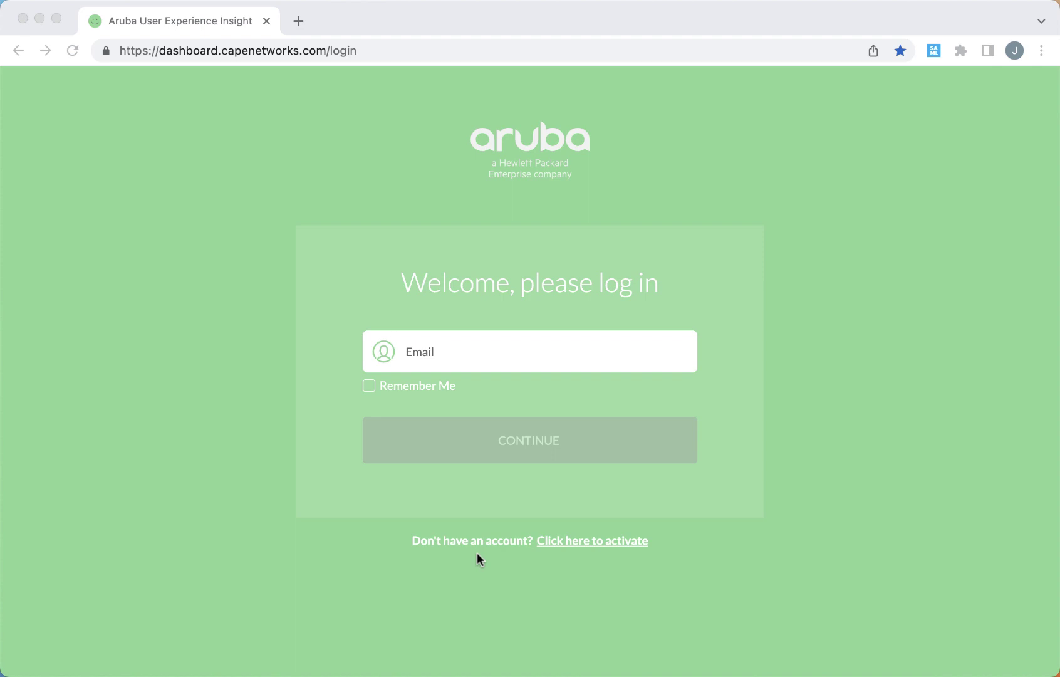
Step: Fill in the activation form with the user's first name, surname and e-mail address, then submit it
left_click(566, 543)
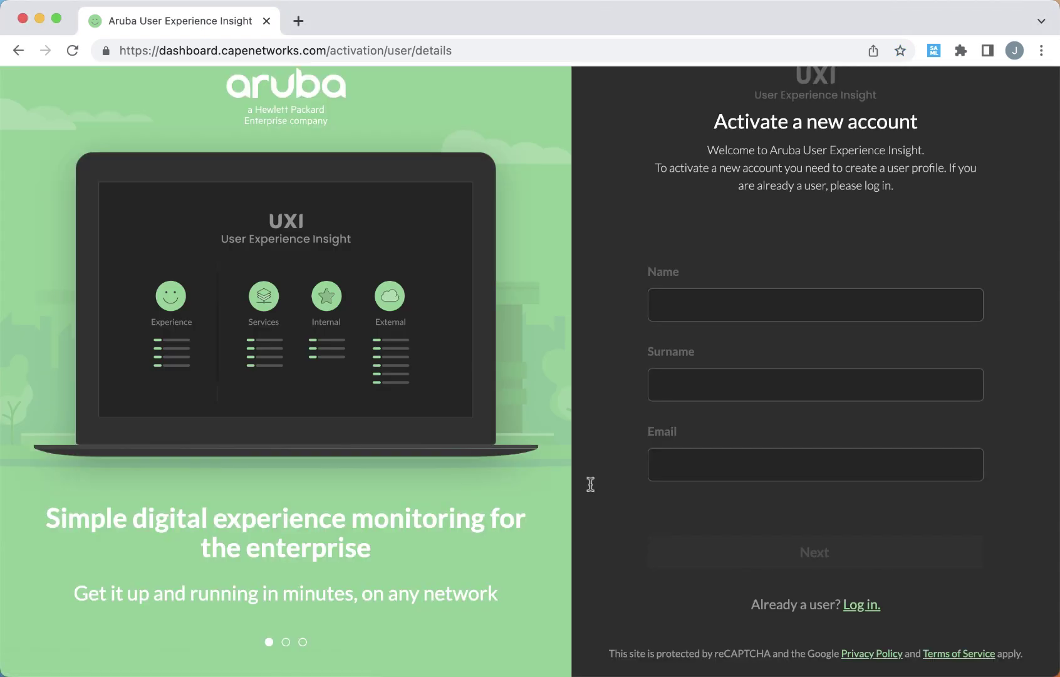
left_click(735, 307)
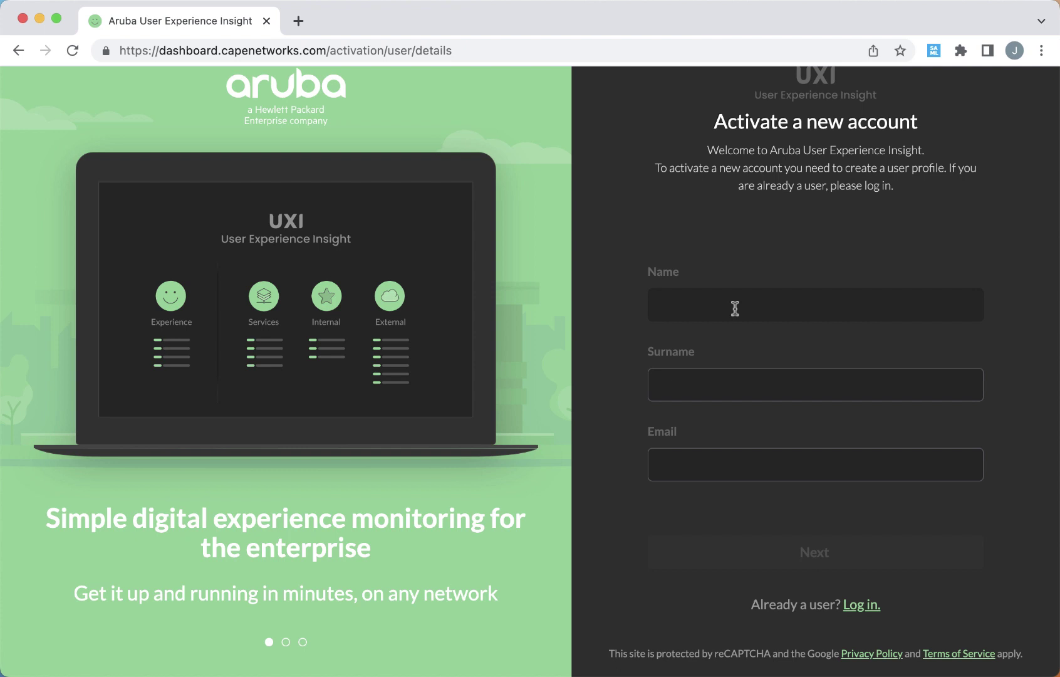
left_click(731, 381)
left_click(725, 467)
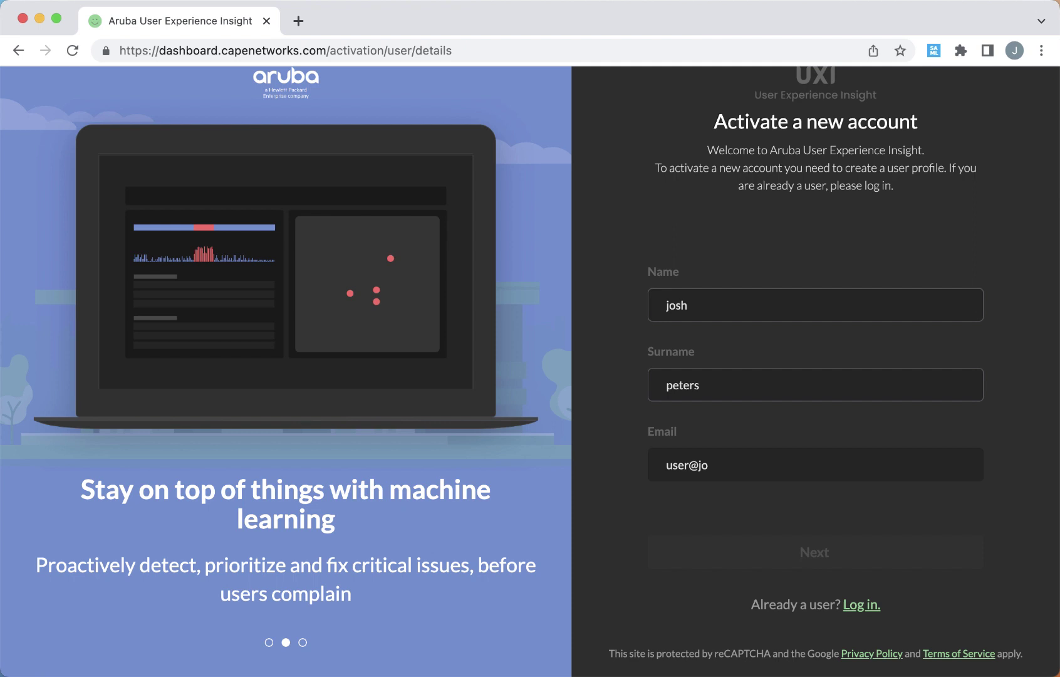
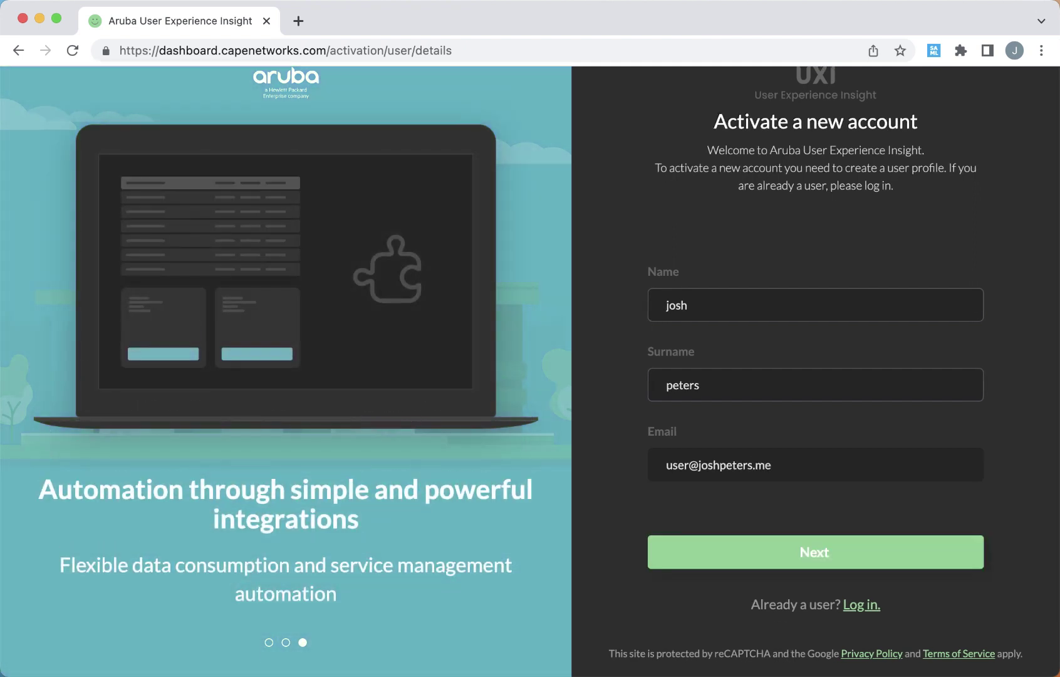
left_click(698, 552)
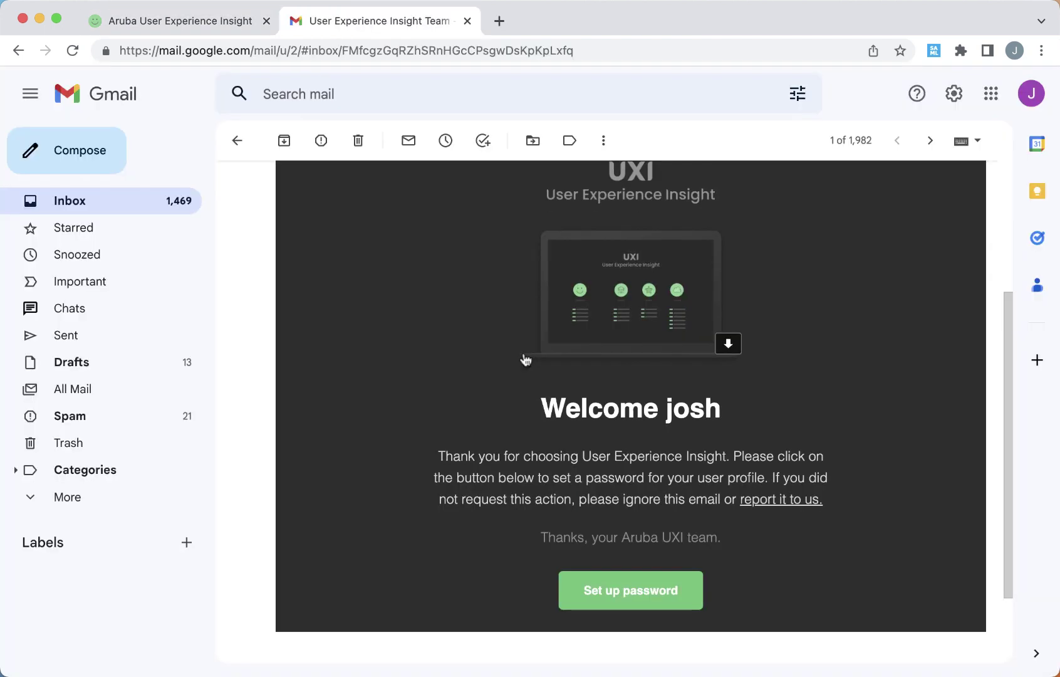
Step: Follow the 'Set up password' link in the UXI welcome email
scroll(525, 359, "up", 1)
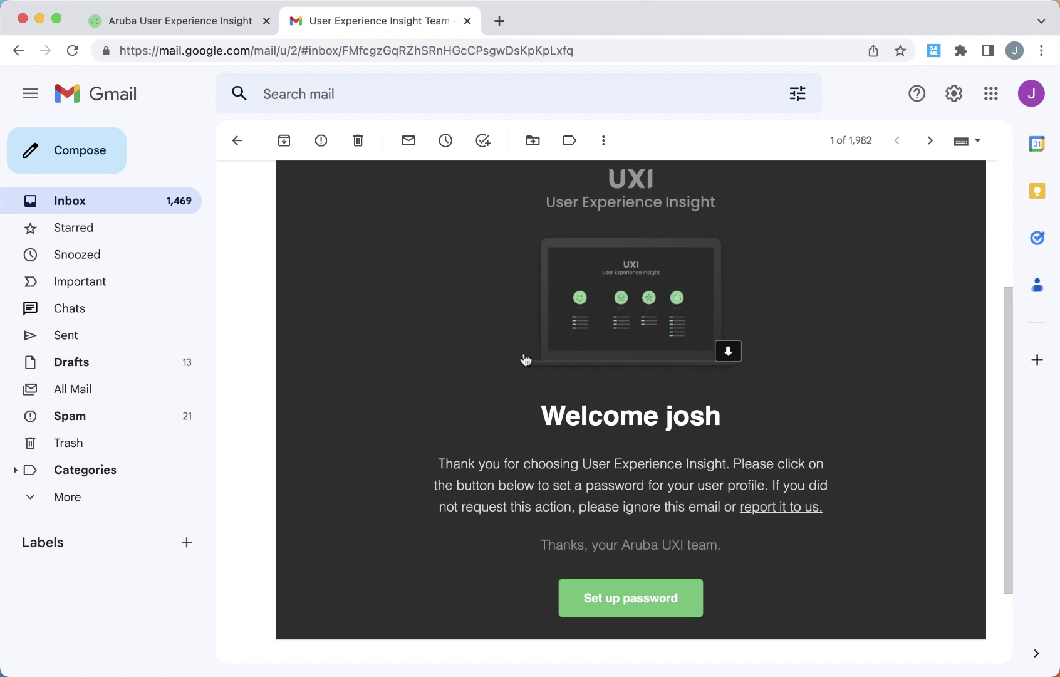
scroll(525, 358, "up", 1)
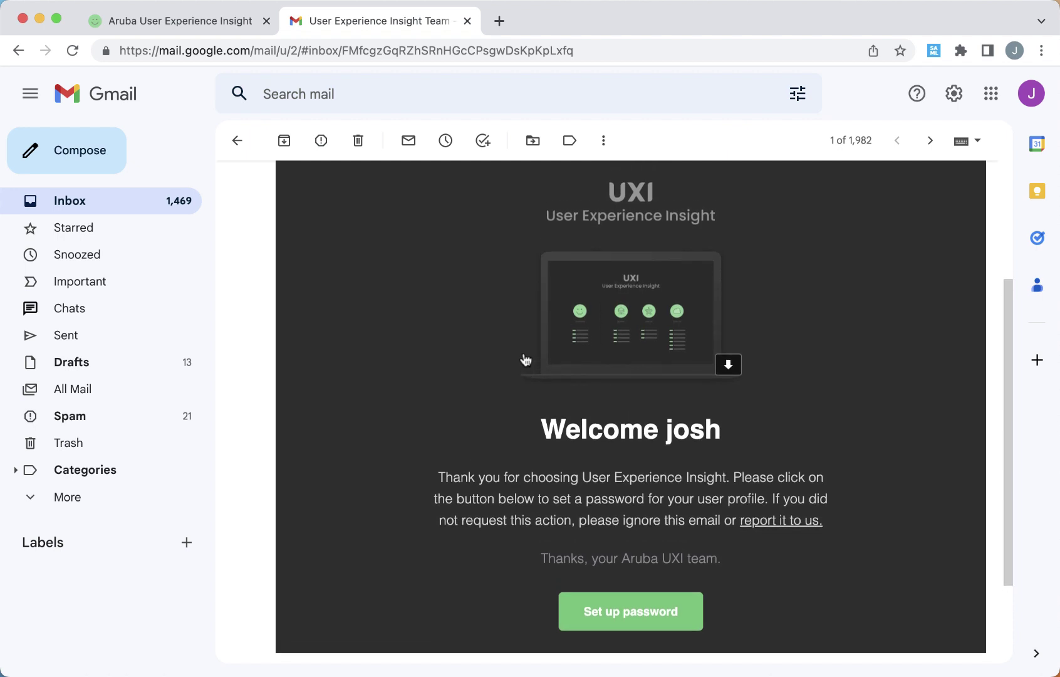
scroll(525, 359, "down", 1)
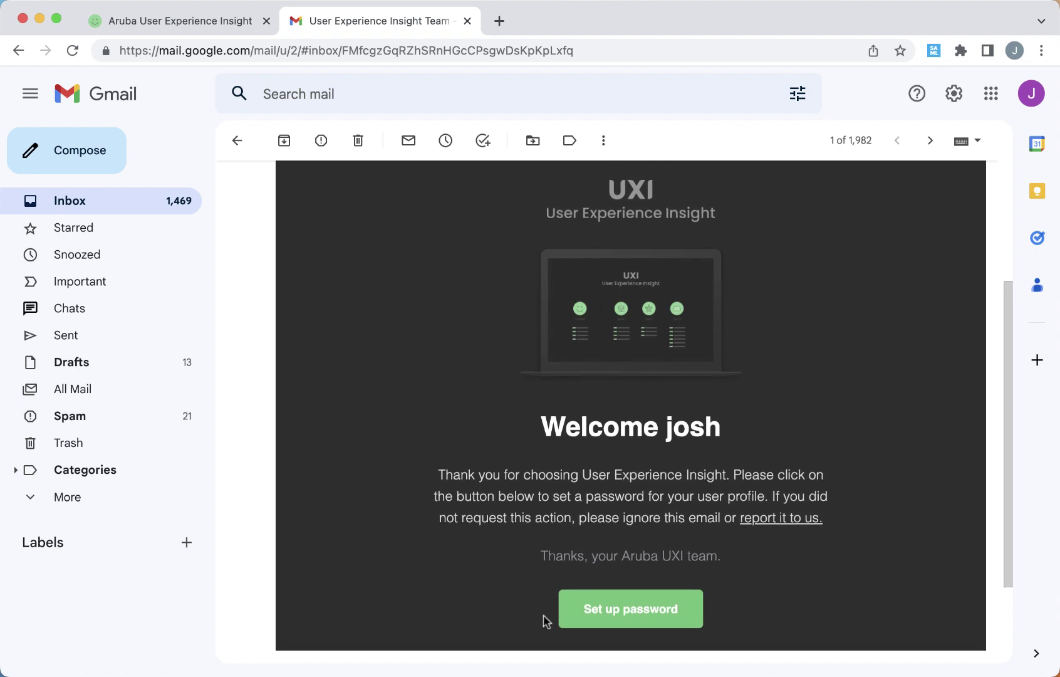
left_click(590, 620)
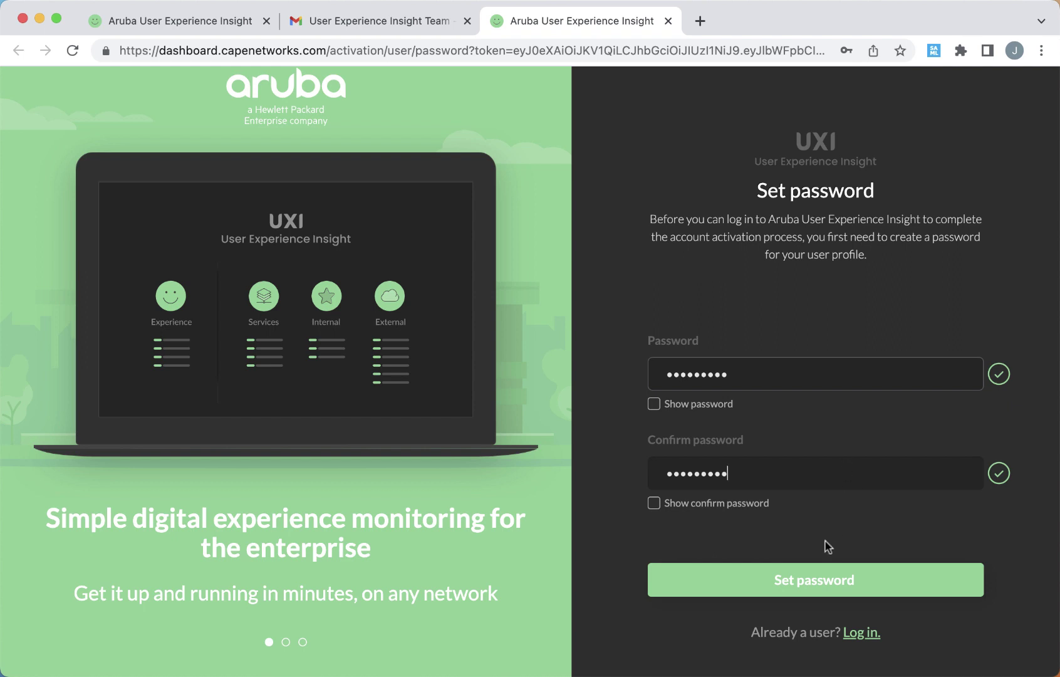
Step: Save the new account password and reach the 'Password set' confirmation
left_click(805, 583)
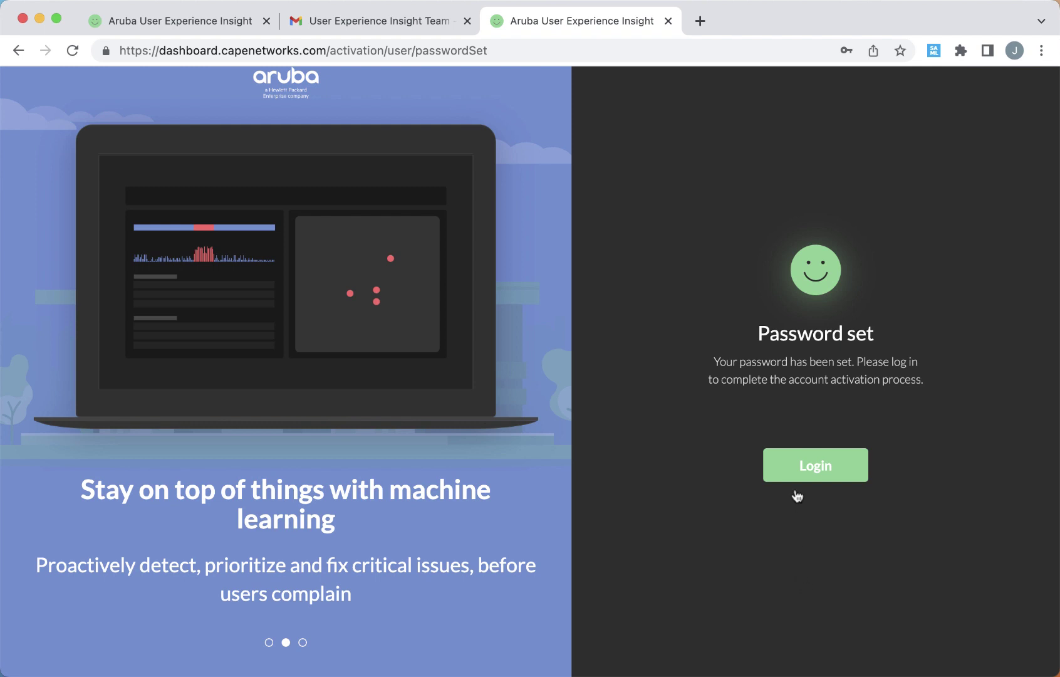
Step: Log in with the account e-mail and password, then accept the End-User License Agreement
left_click(808, 469)
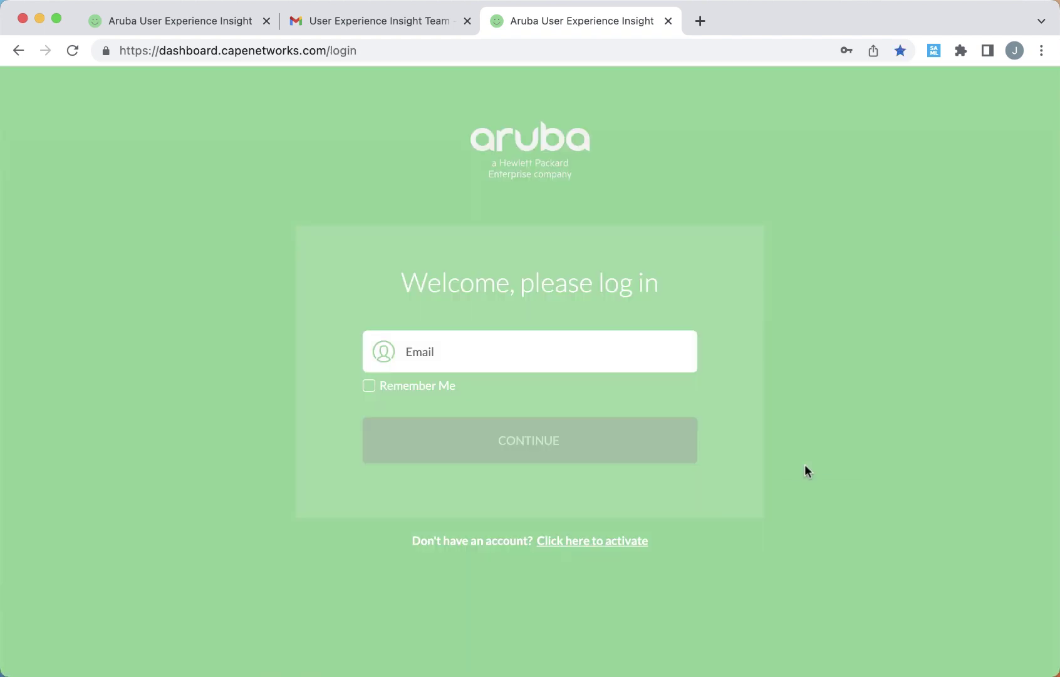
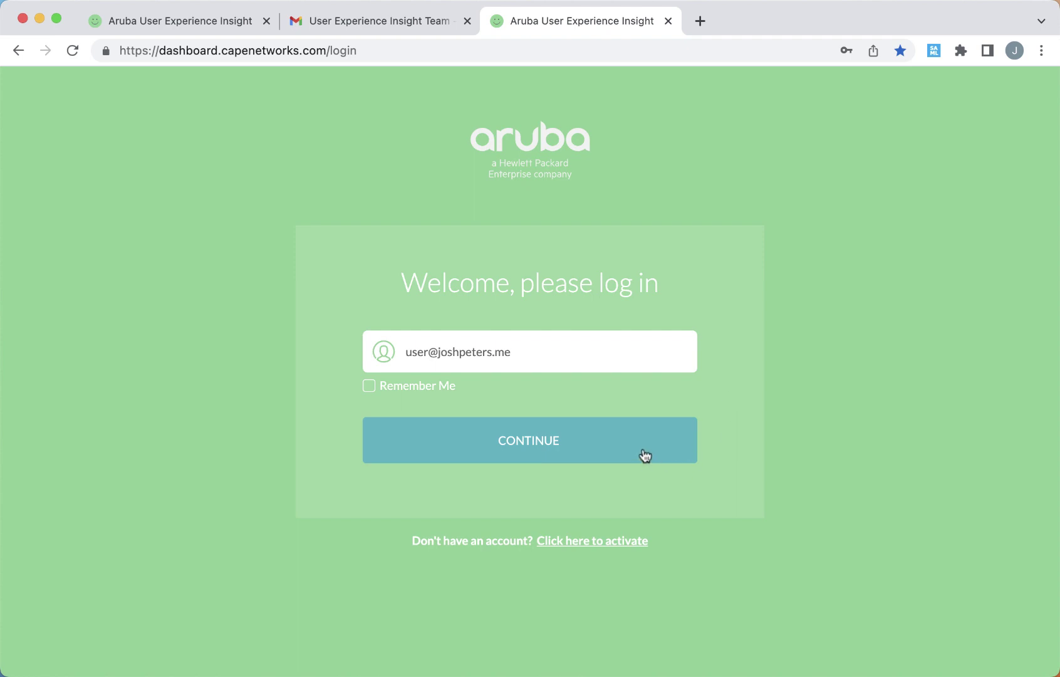
left_click(644, 456)
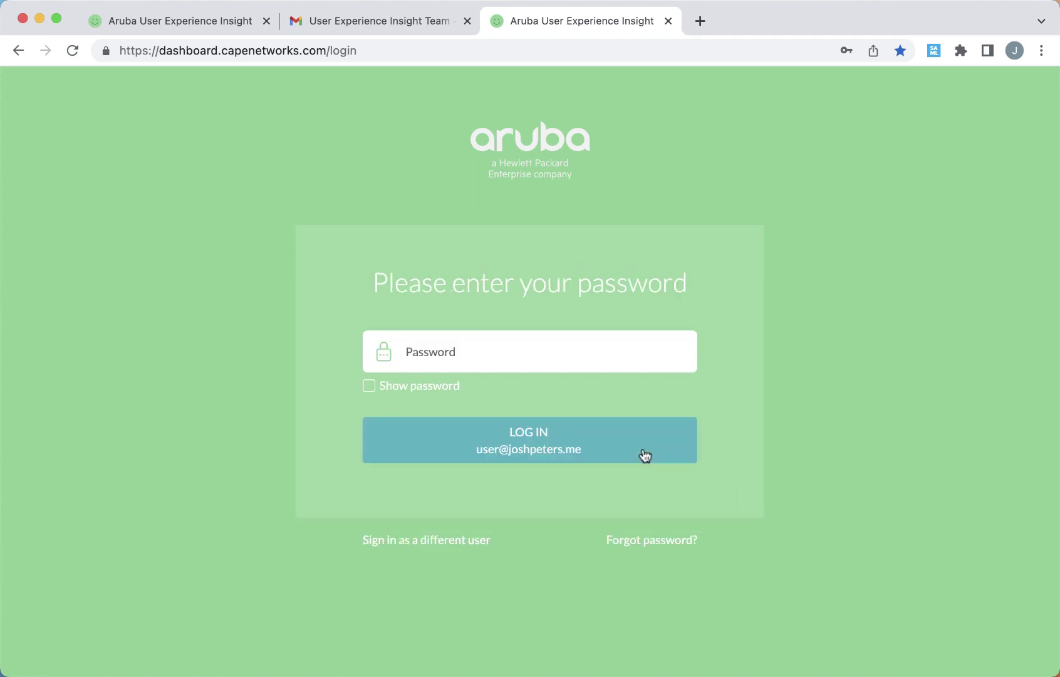
key("super+v")
left_click(479, 428)
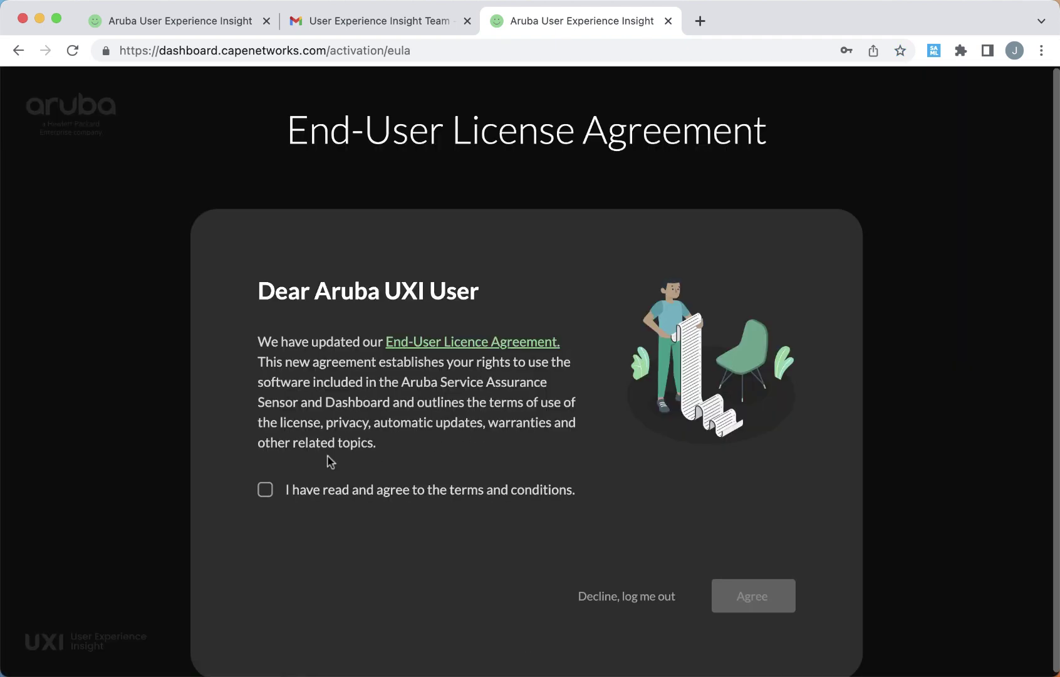
left_click(264, 497)
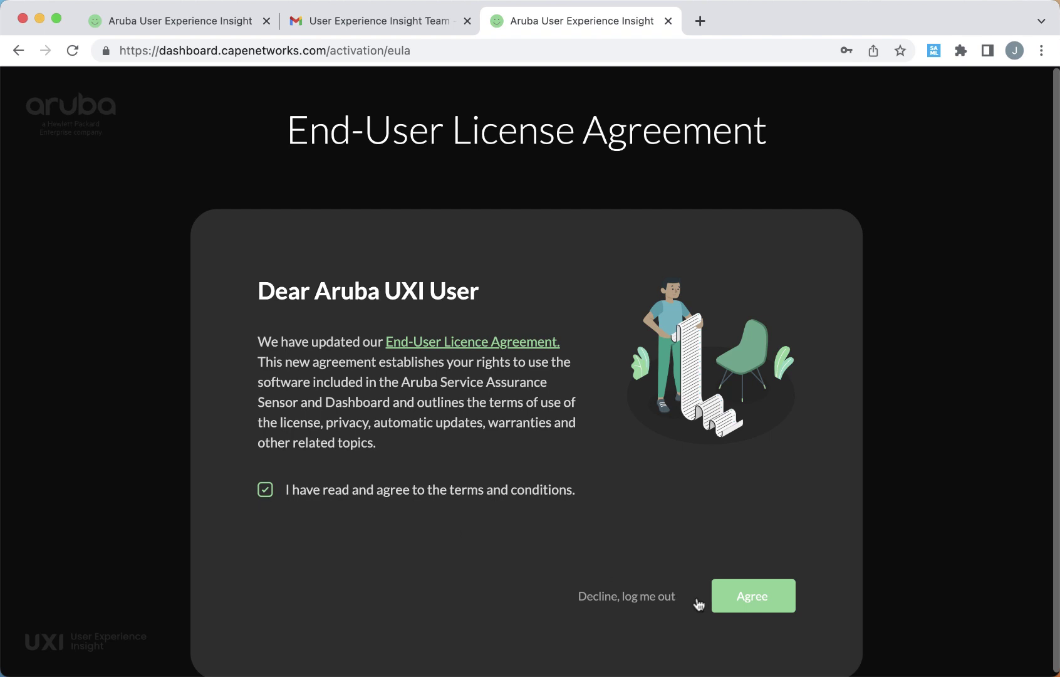
left_click(749, 605)
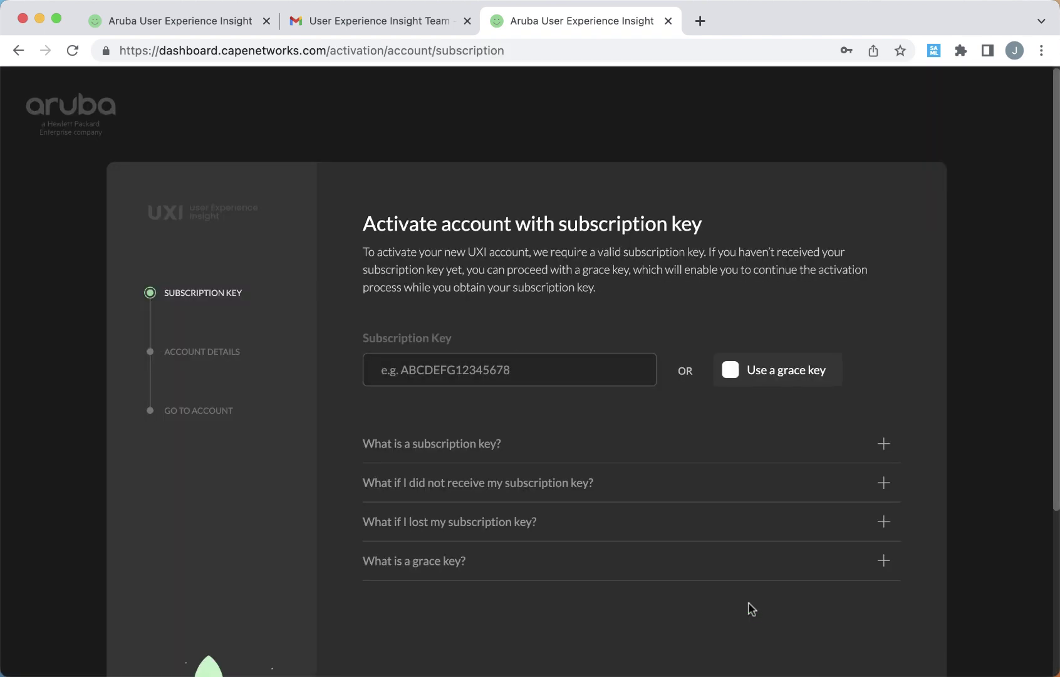
Step: Choose to proceed with a grace key instead of a subscription key
left_click(732, 371)
scroll(733, 373, "down", 5)
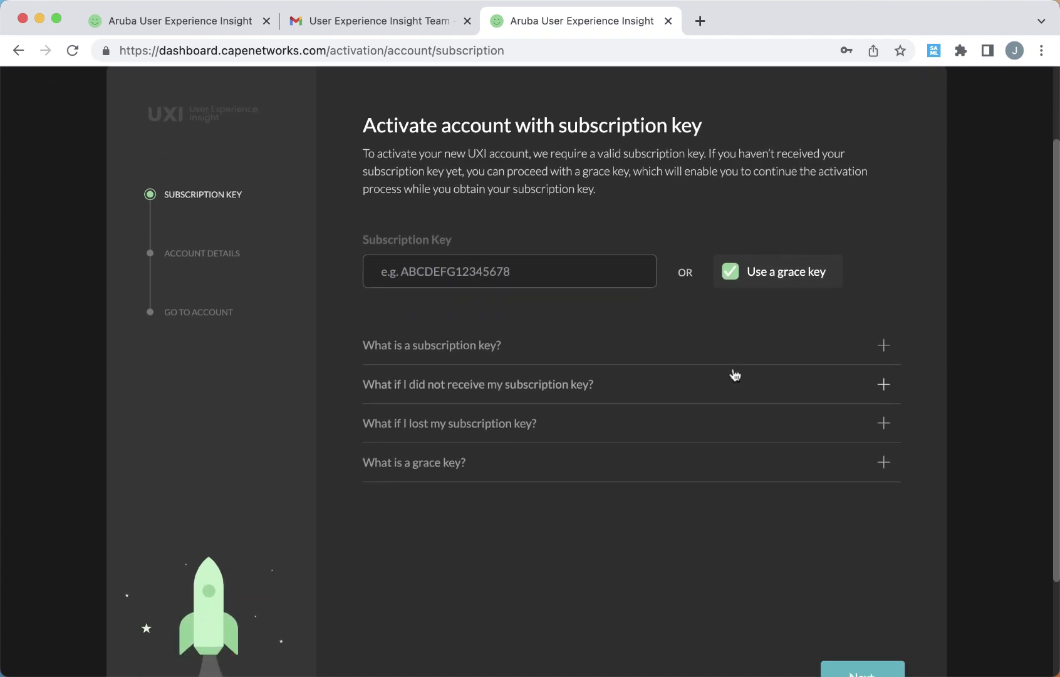
left_click(865, 613)
Step: Enter the account name, keep the user as billing contact, and submit the account details
scroll(651, 326, "up", 4)
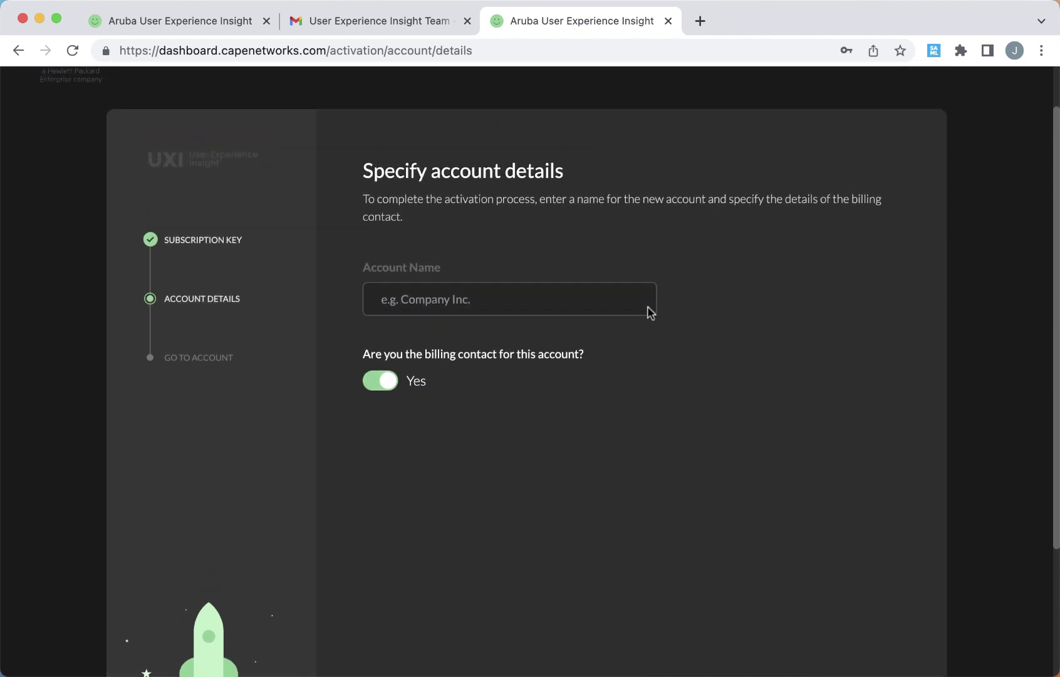
scroll(649, 307, "up", 2)
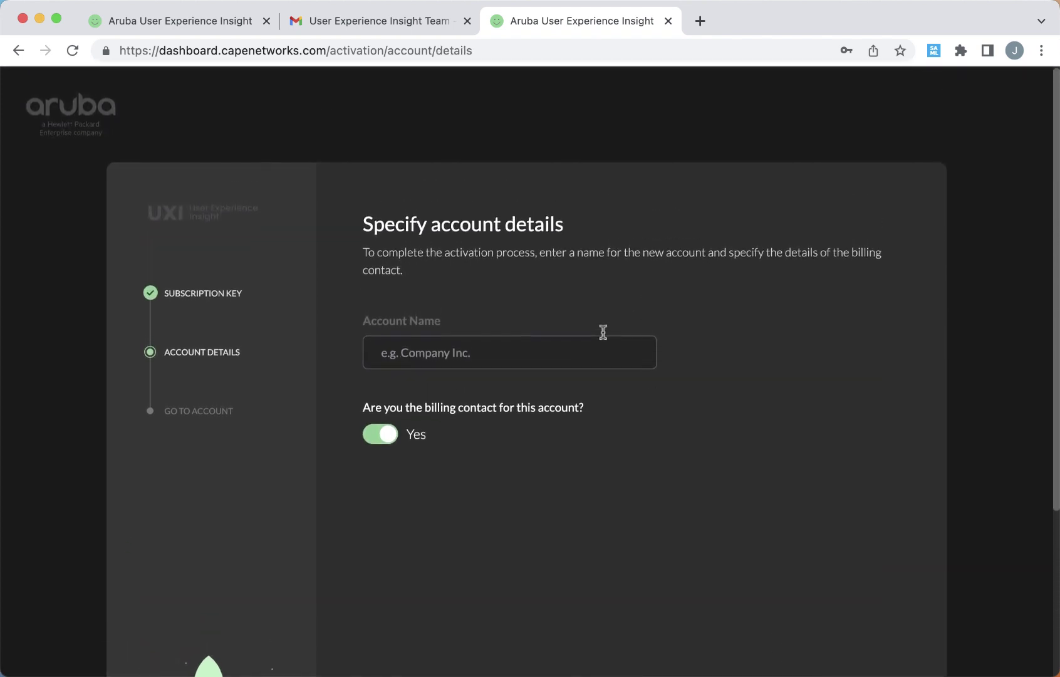
left_click(592, 355)
type("Zebra")
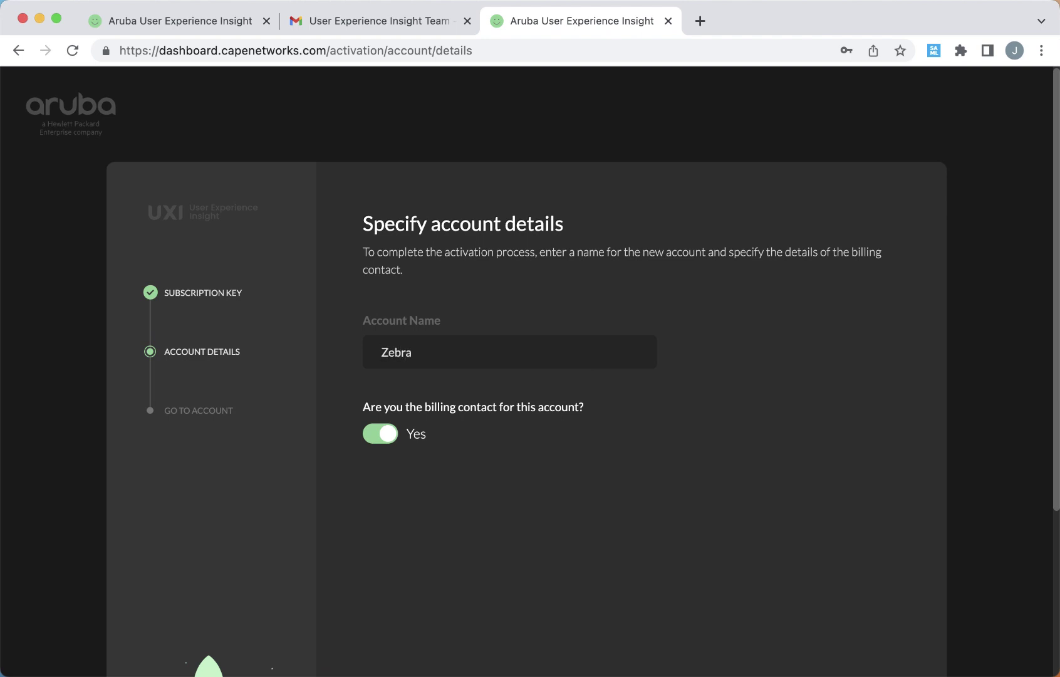
scroll(639, 424, "down", 4)
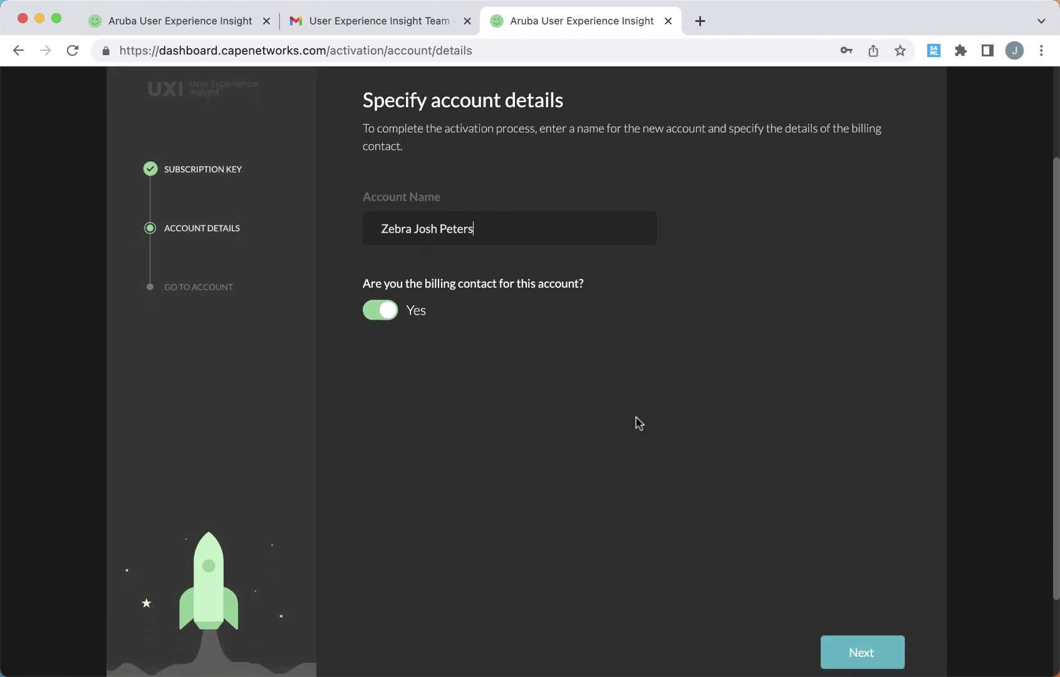
left_click(847, 653)
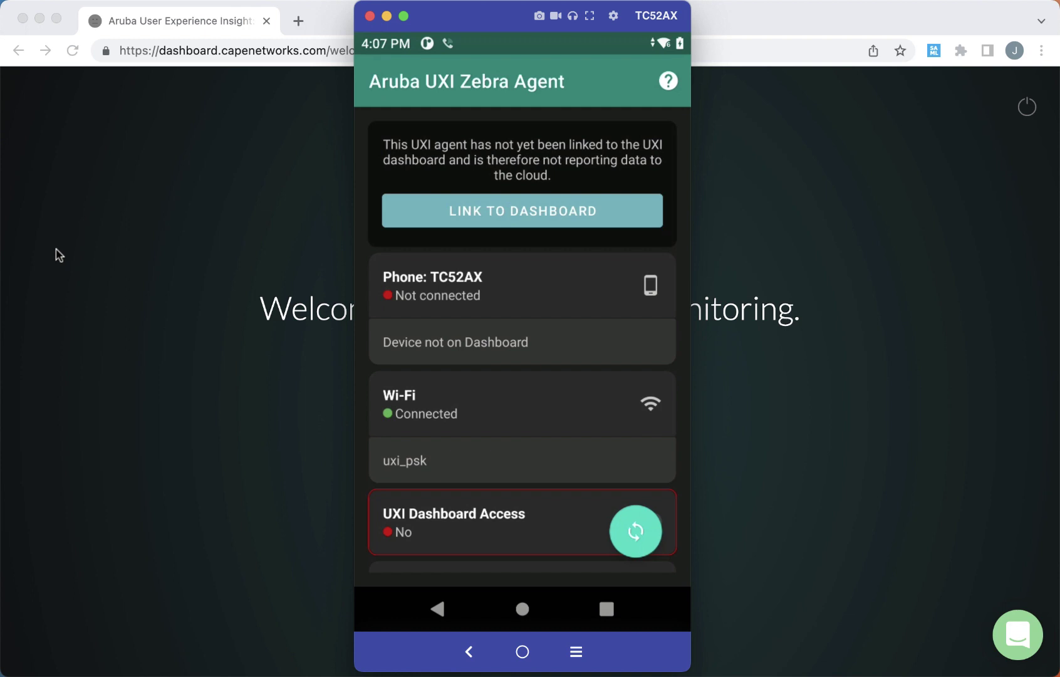
Step: Start the first-sensor setup with Zebra Sensor as the type to display its QR code
left_click(58, 255)
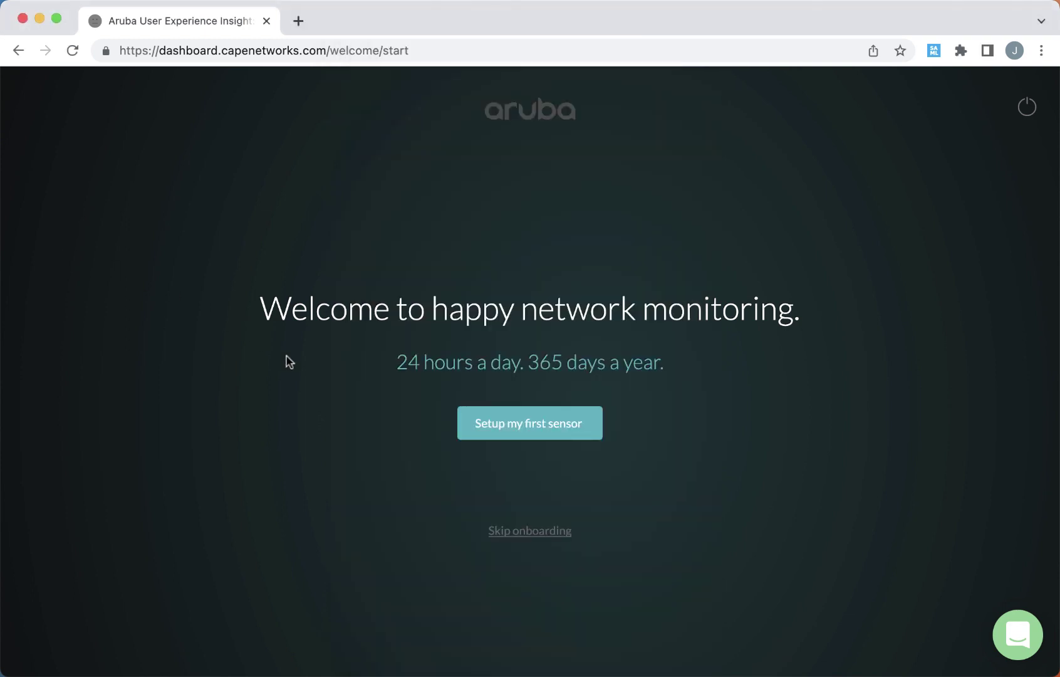
left_click(509, 424)
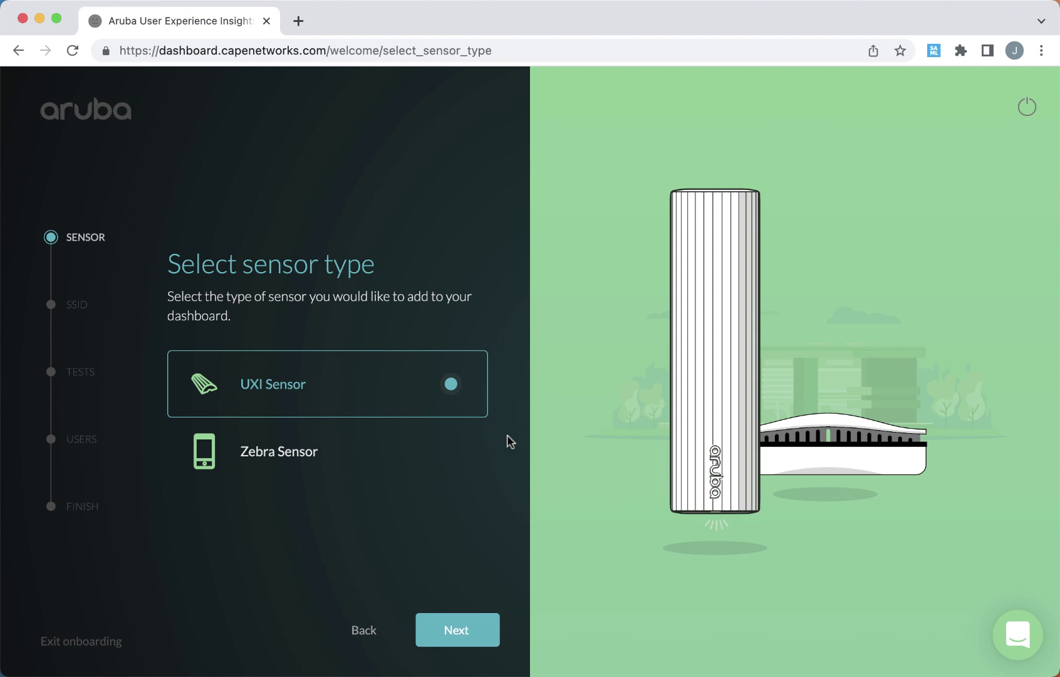
left_click(384, 460)
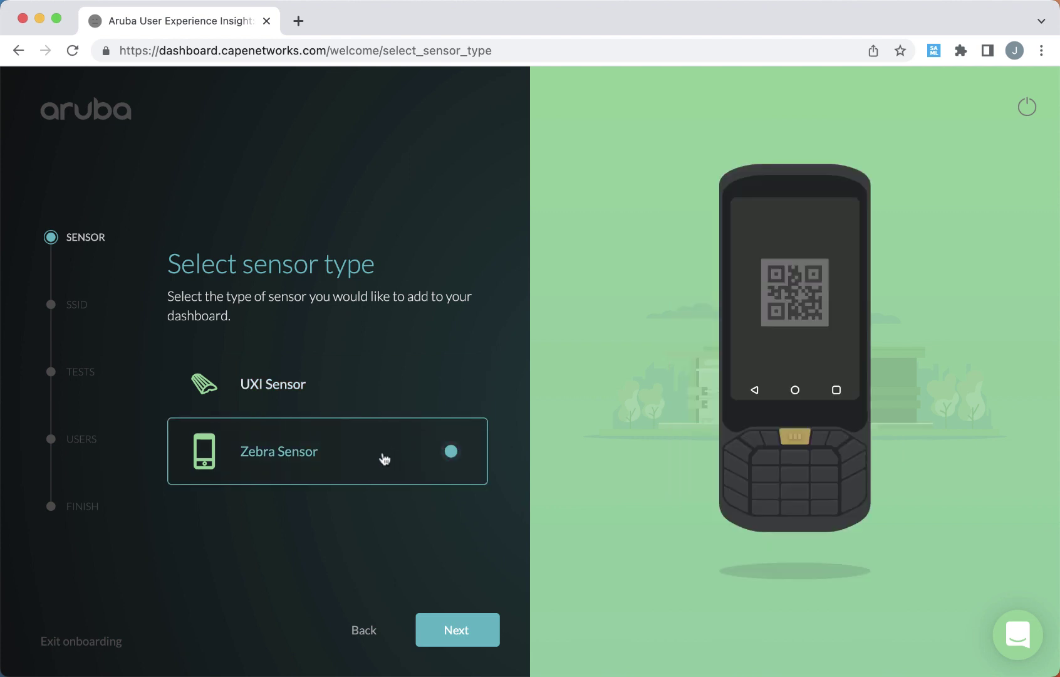
left_click(462, 628)
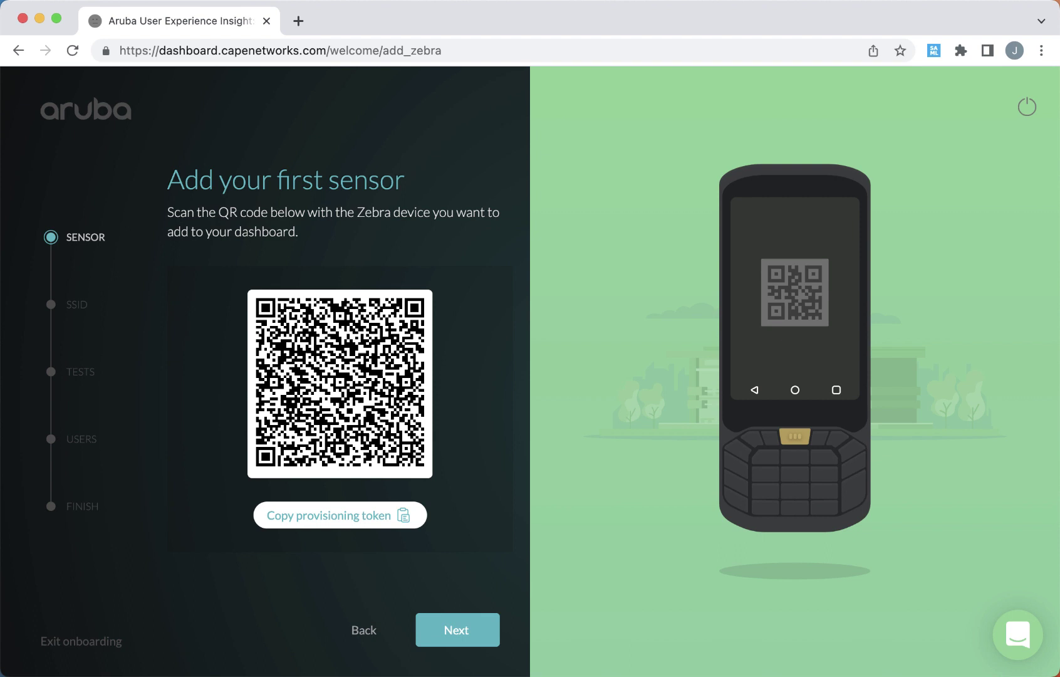
Step: Link the phone's Zebra agent to the dashboard by scanning the onboarding QR code
key("super+Tab")
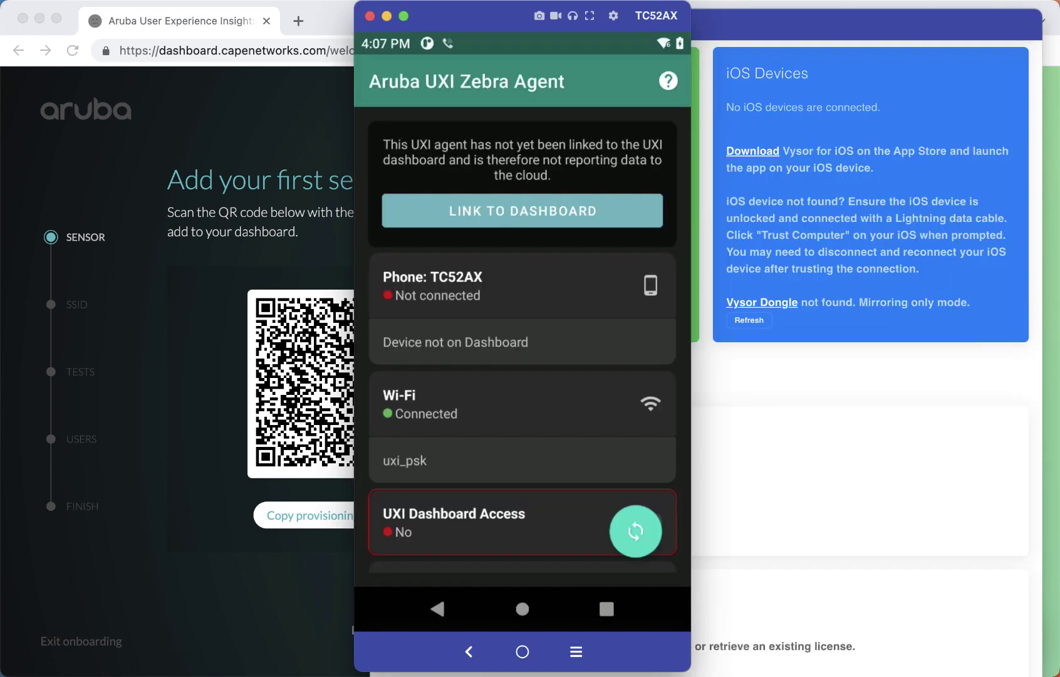
left_click(489, 215)
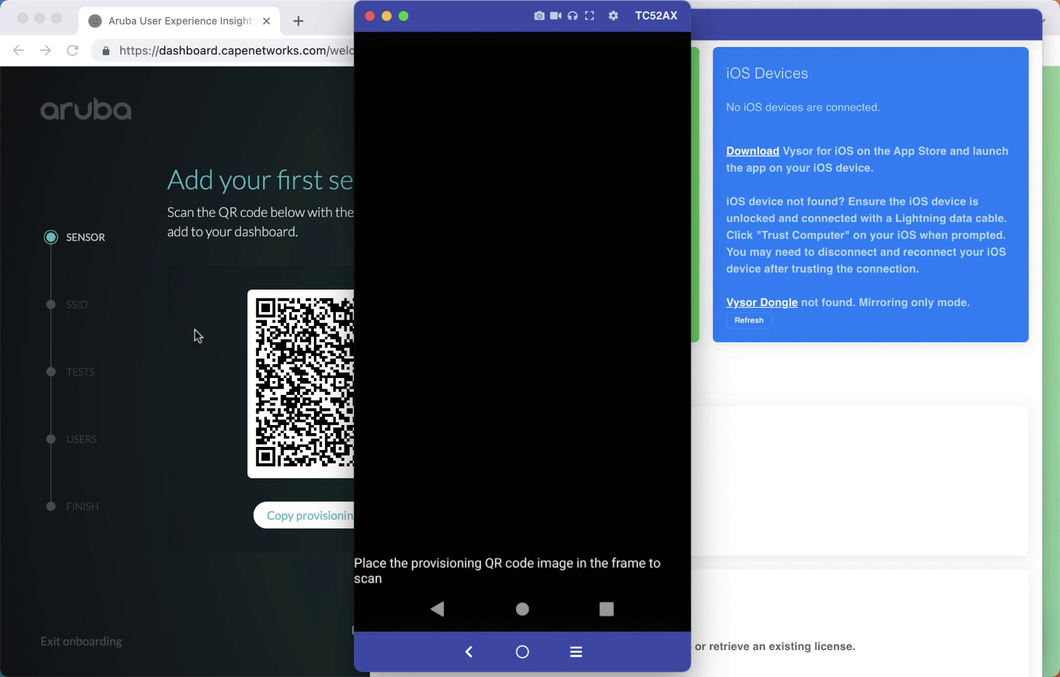
left_click(134, 411)
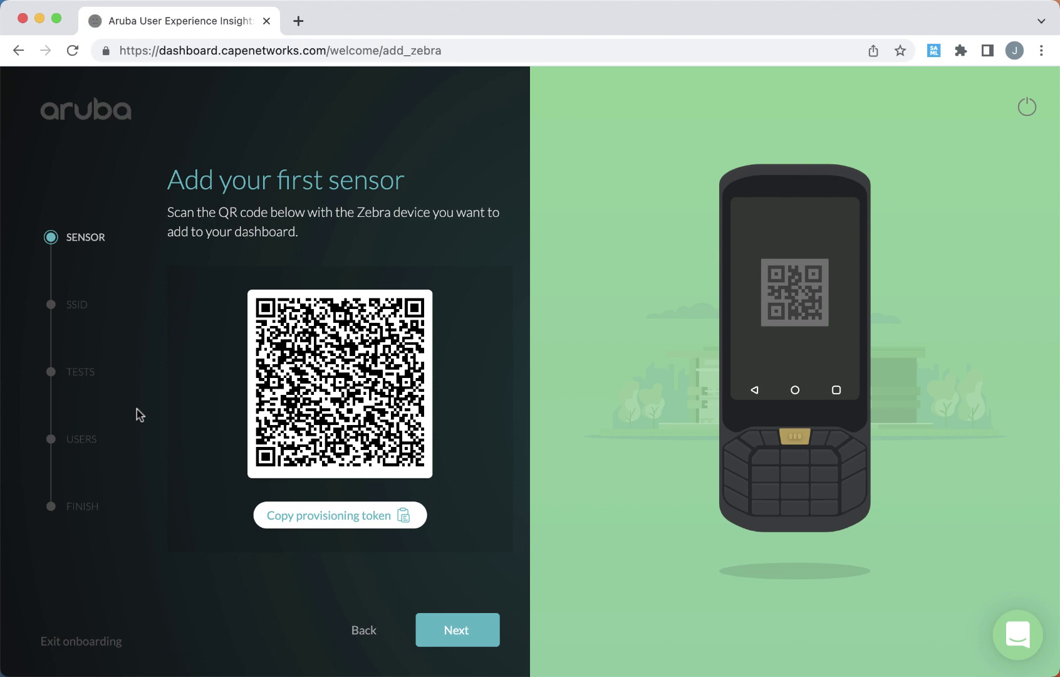
key("super+Tab")
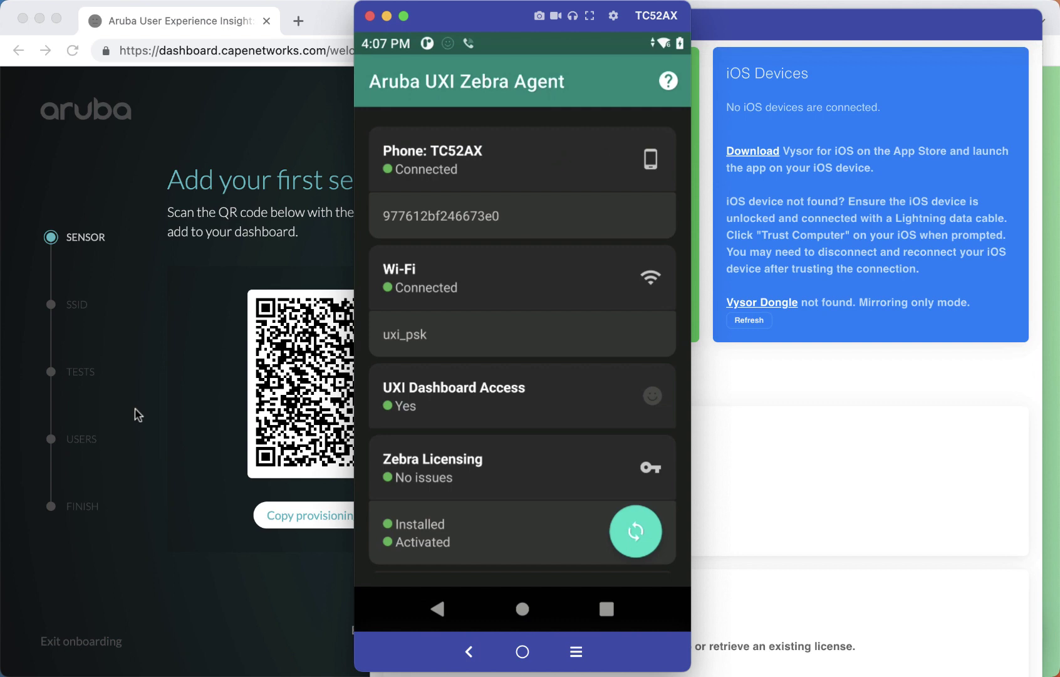
left_click(139, 414)
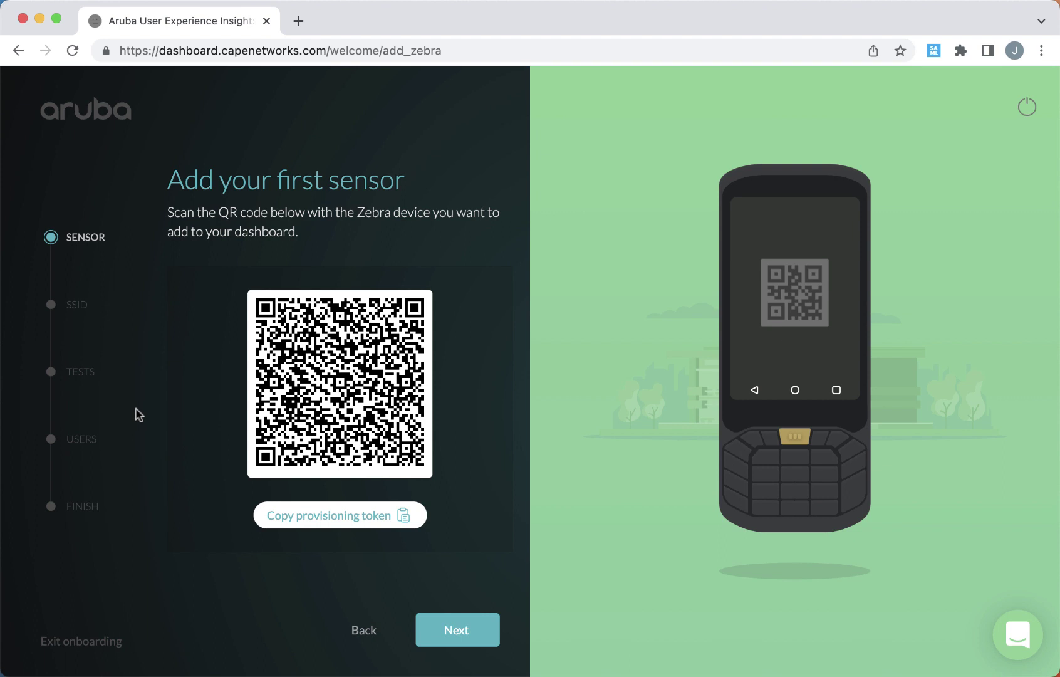
Step: Advance the wizard through the sensor search, found sensor and SSID steps
left_click(479, 635)
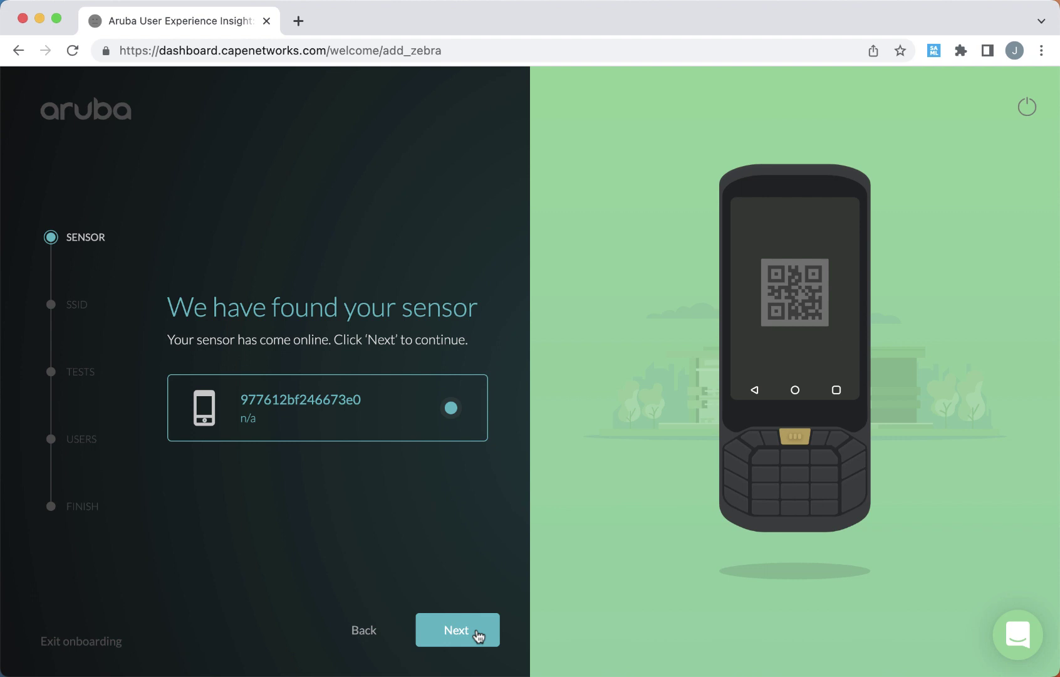
left_click(479, 635)
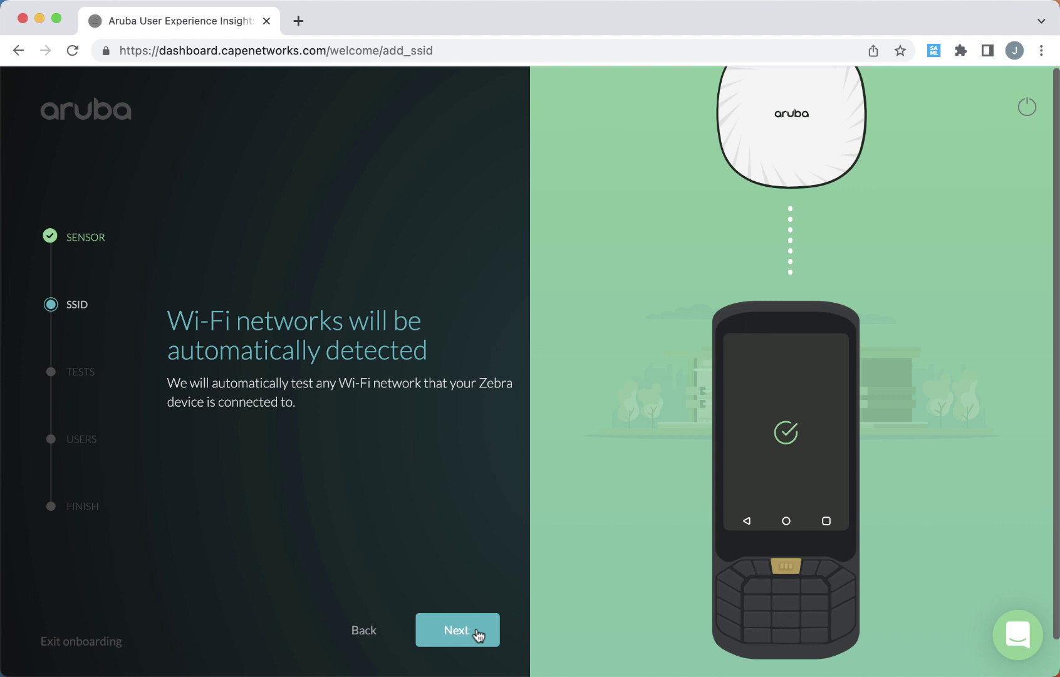
left_click(478, 634)
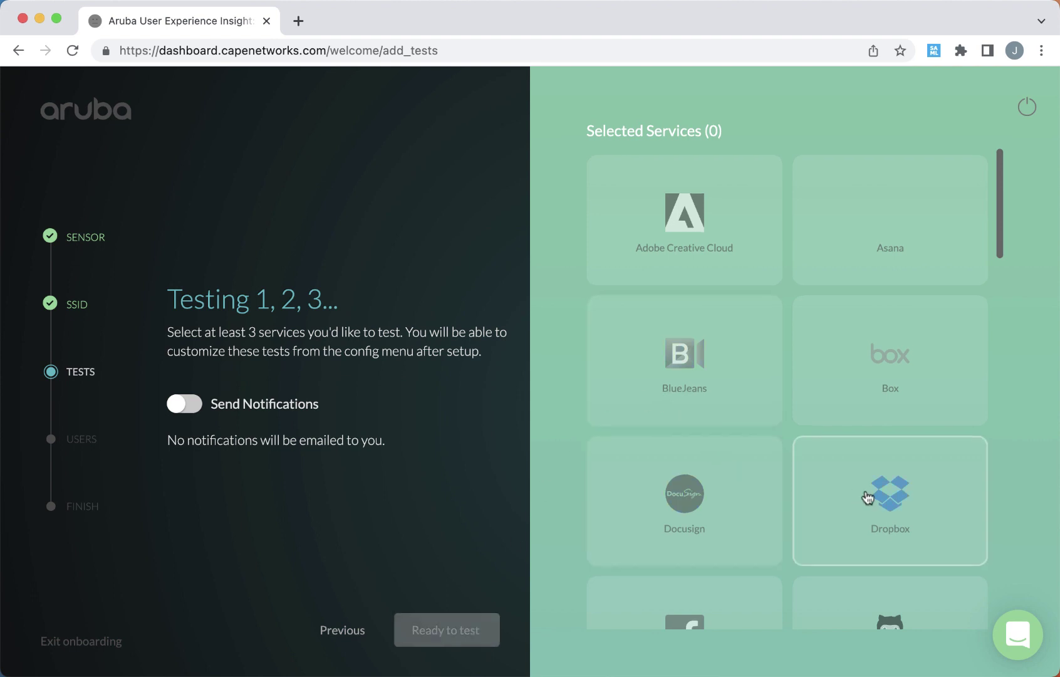
Step: Select Facebook, Google Mail and Google Docs as tests, confirm them, and skip adding users
scroll(867, 497, "down", 3)
left_click(741, 505)
scroll(741, 505, "down", 2)
left_click(741, 505)
scroll(741, 505, "down", 2)
left_click(741, 505)
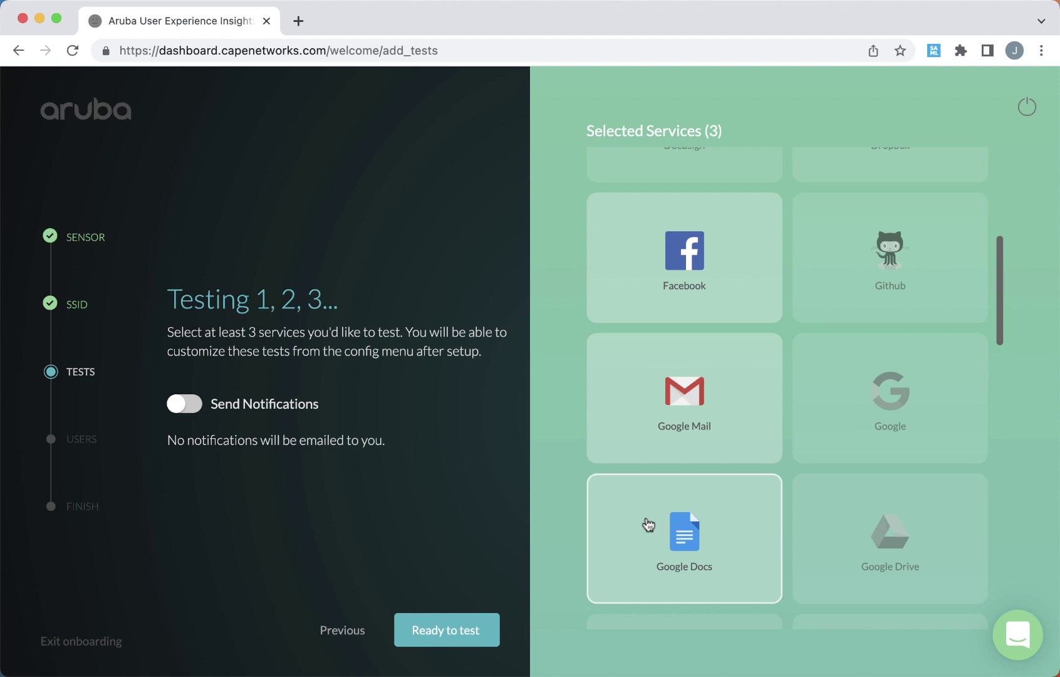
left_click(466, 638)
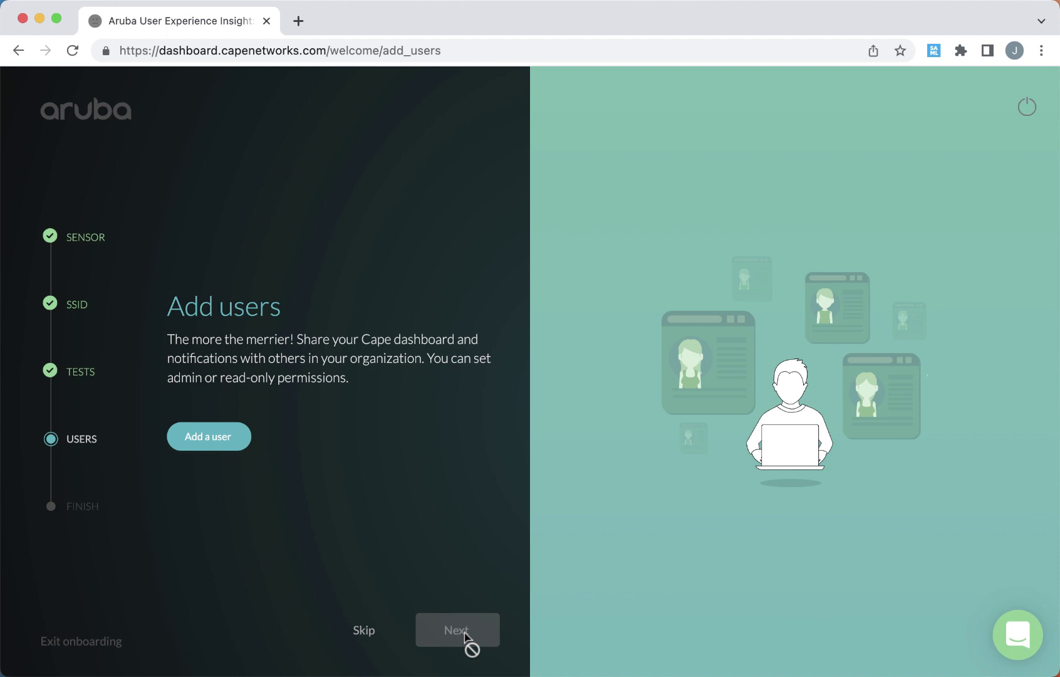
left_click(365, 634)
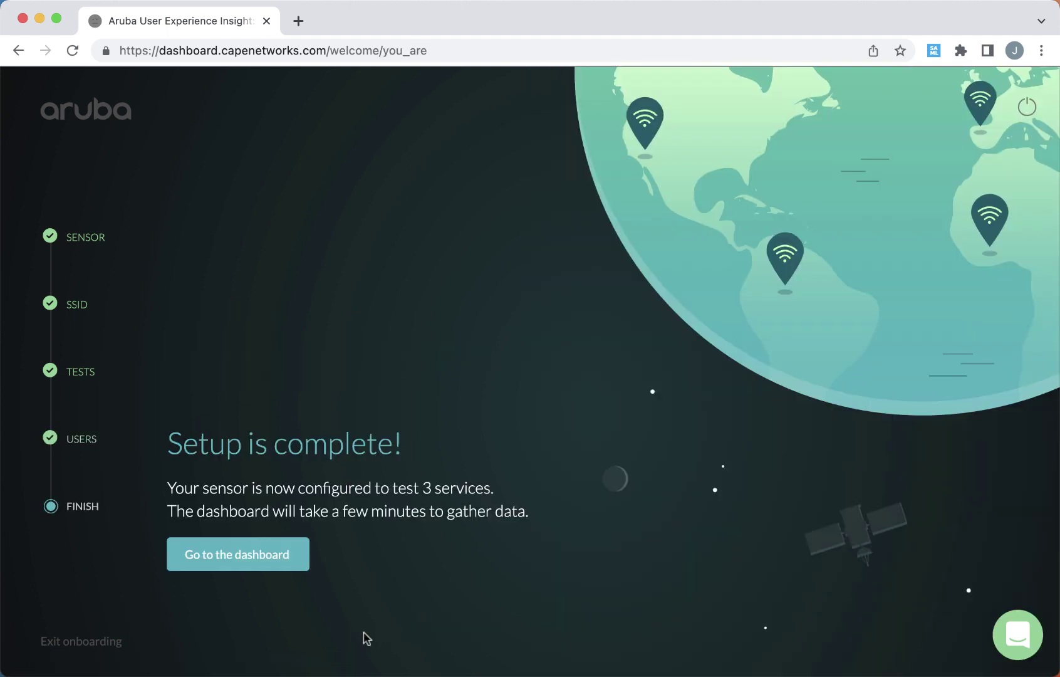
Step: Go to the dashboard listing sensor TC52AX and open its ⋮ options menu
left_click(253, 561)
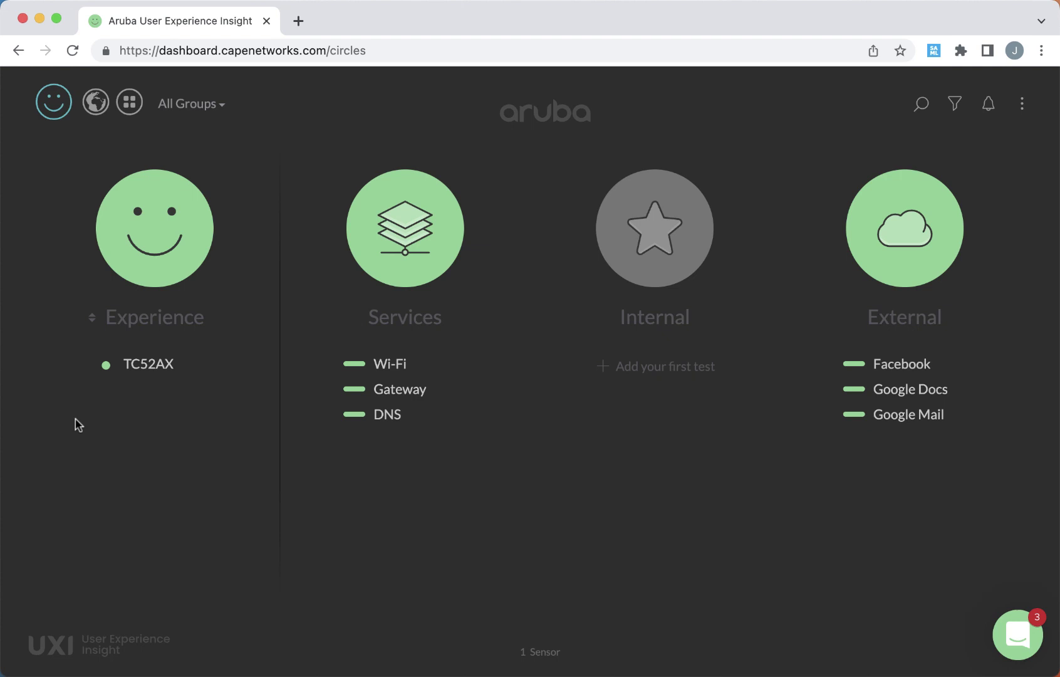
left_click(1022, 111)
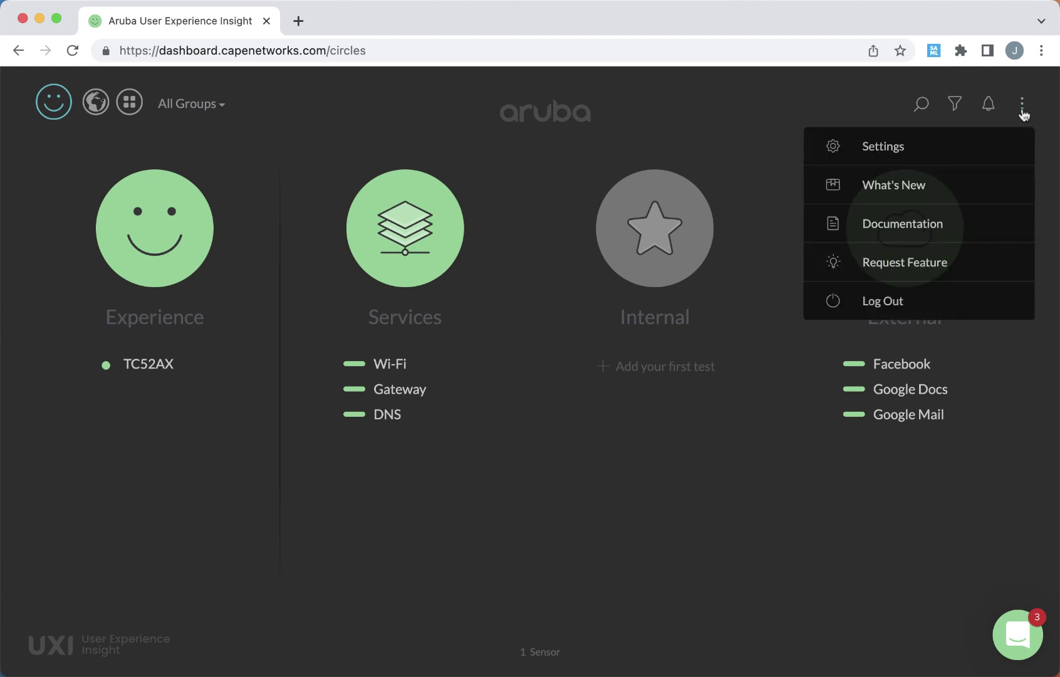
Step: Under Settings > Sensors, add a sensor of type Zebra Sensor to show its provisioning QR code
left_click(991, 147)
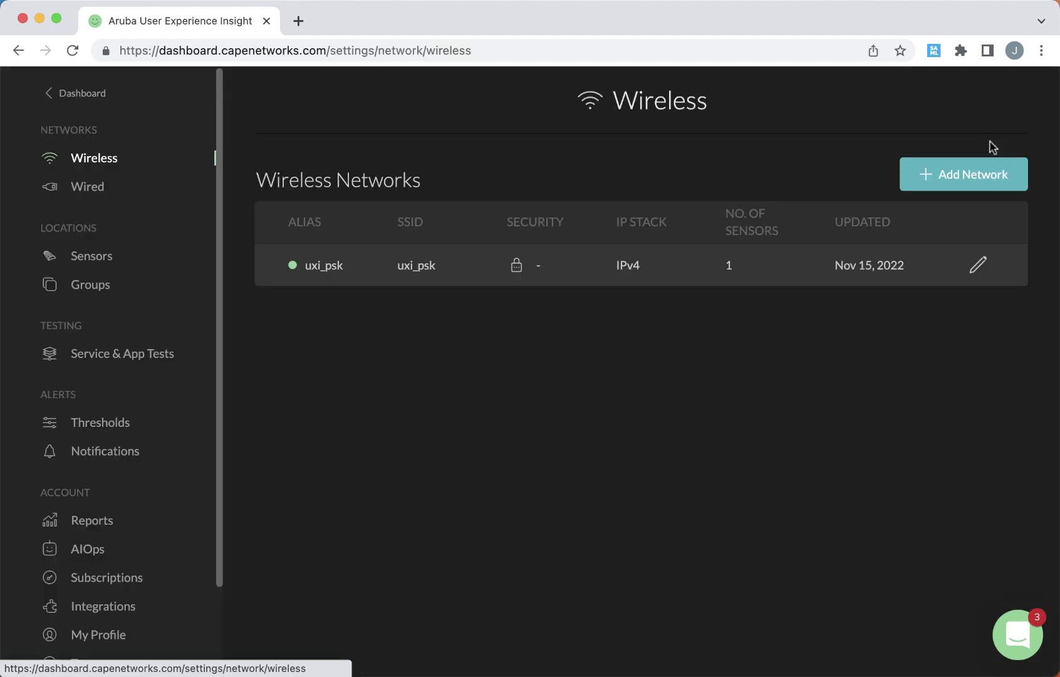
left_click(125, 262)
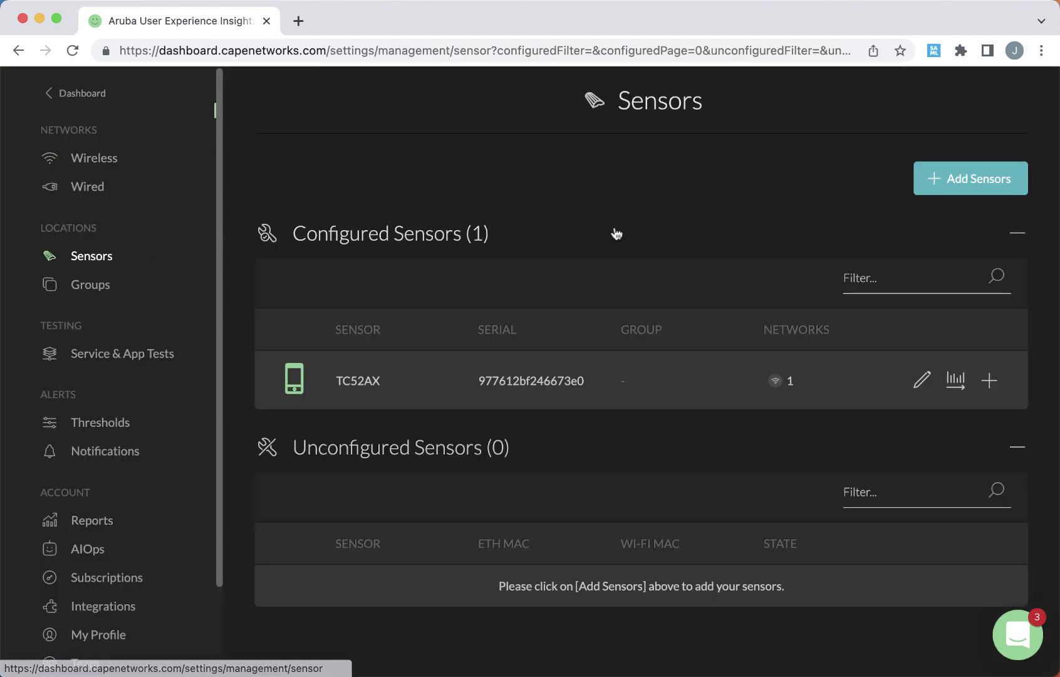
left_click(946, 177)
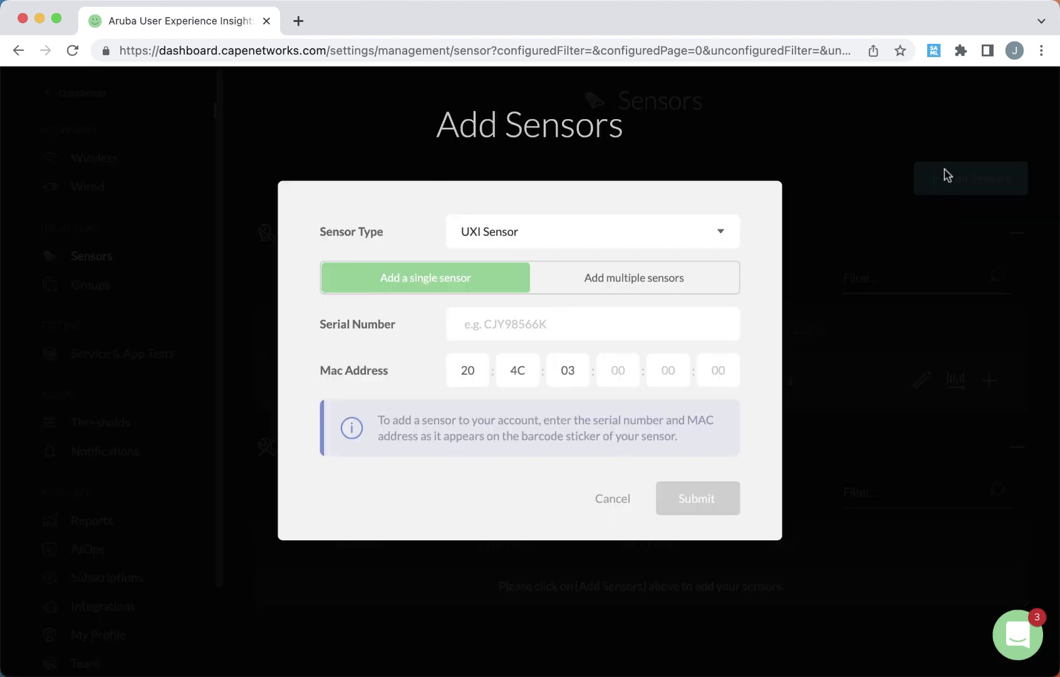
left_click(607, 232)
left_click(559, 300)
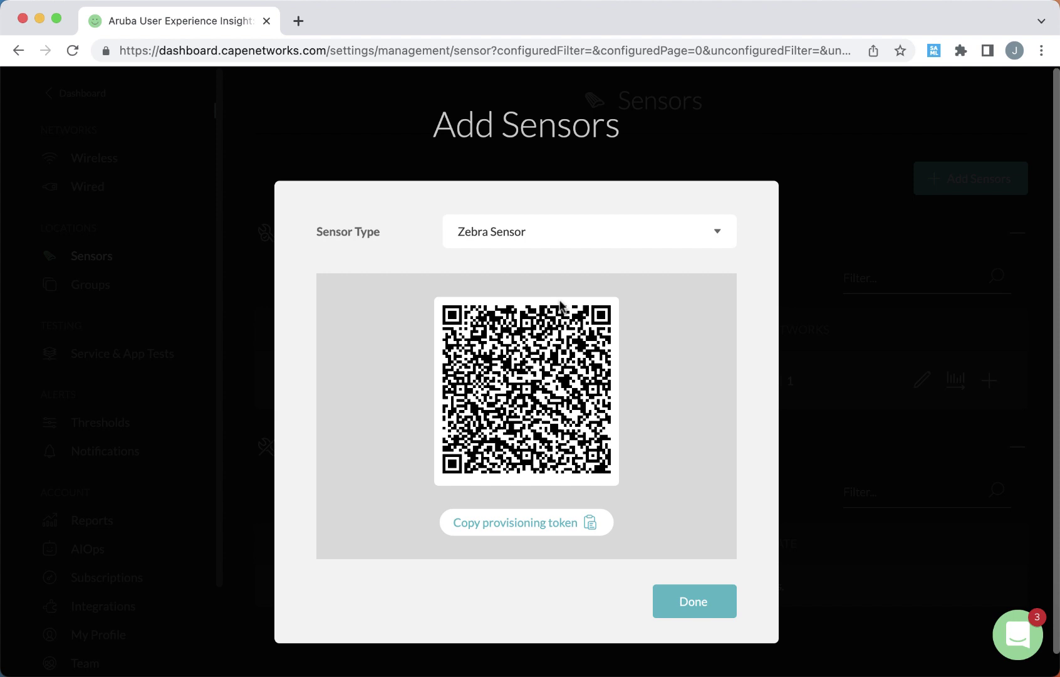